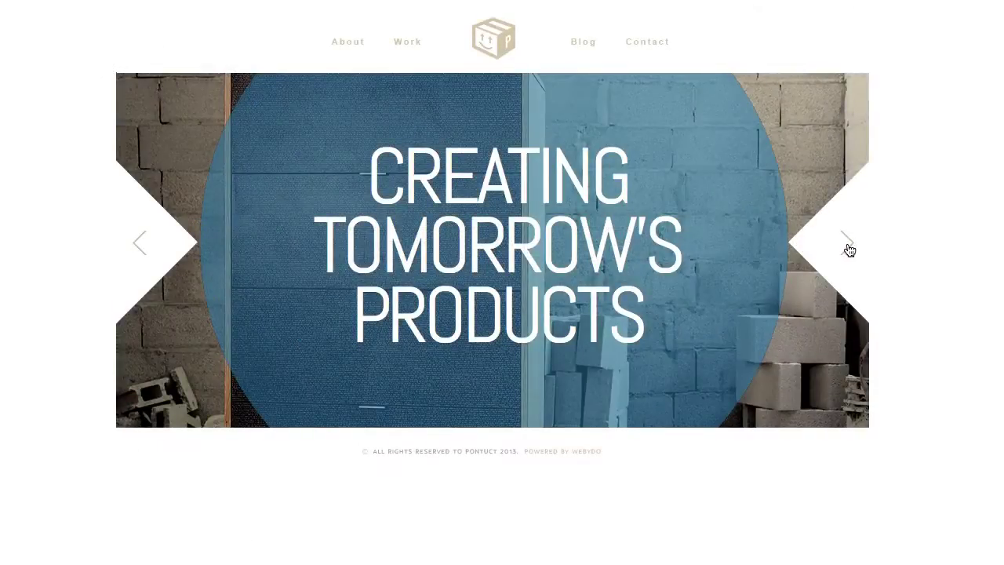
Page through the hero, centre diamond and tablet sample sliders, two slides each.
click(848, 246)
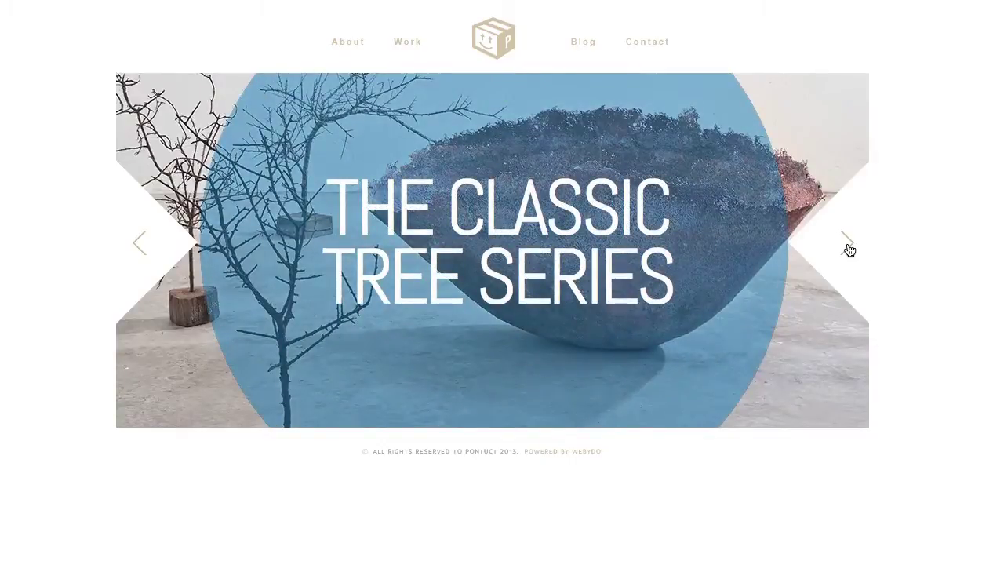
click(848, 246)
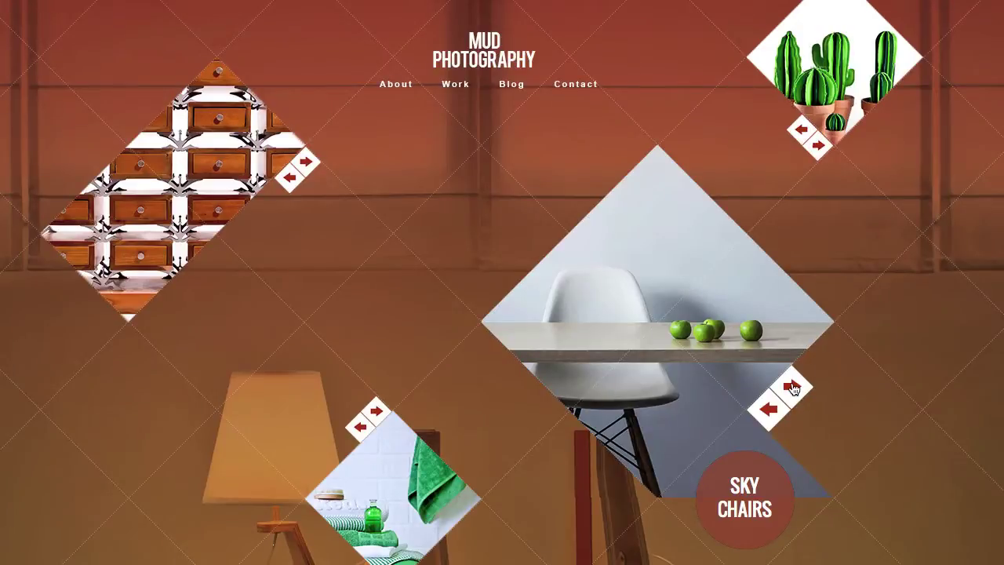
click(791, 386)
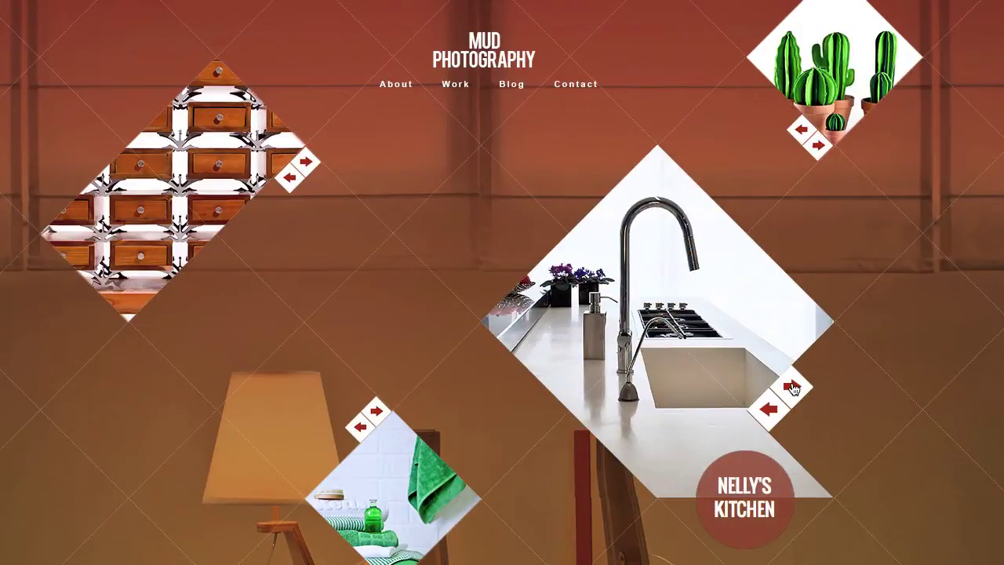
click(791, 386)
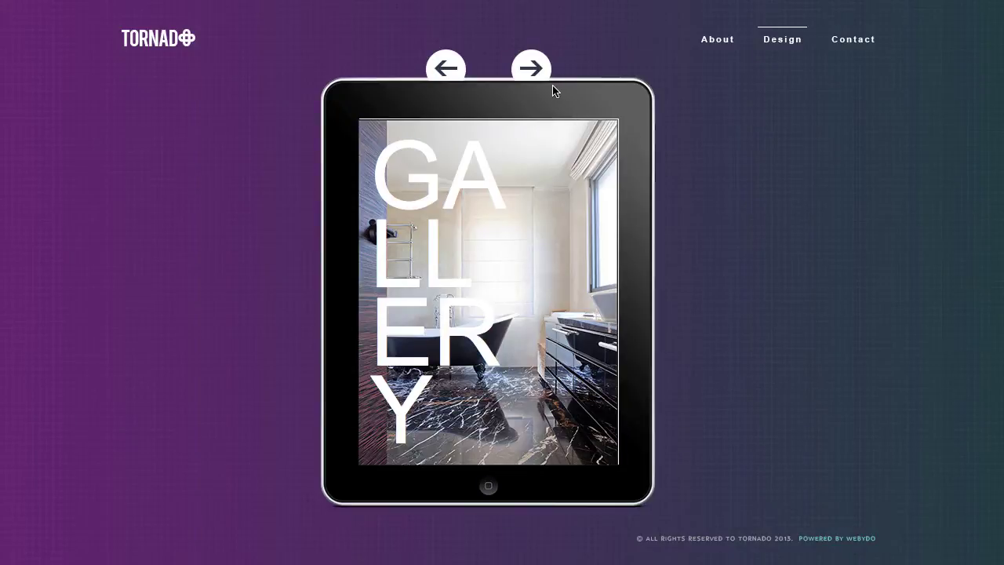
click(533, 70)
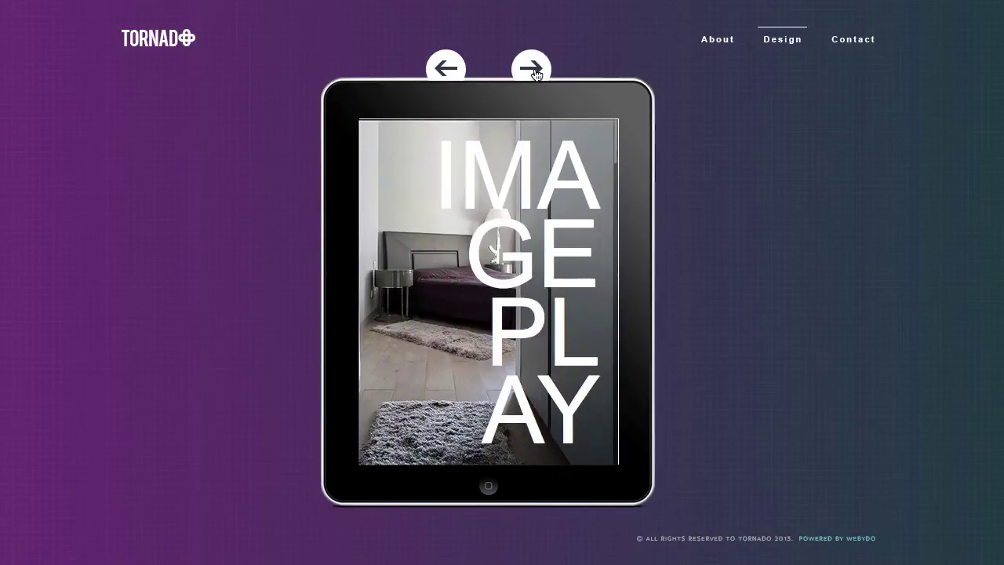
click(533, 70)
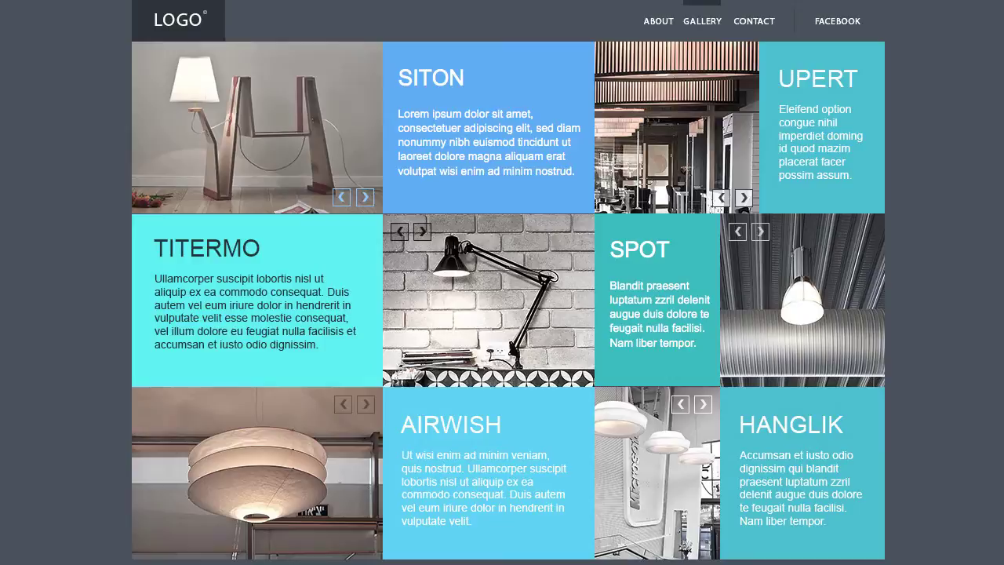
Advance the tiled site's top-left tile to the Wallix slide and the SPOT tile twice.
click(364, 199)
click(364, 203)
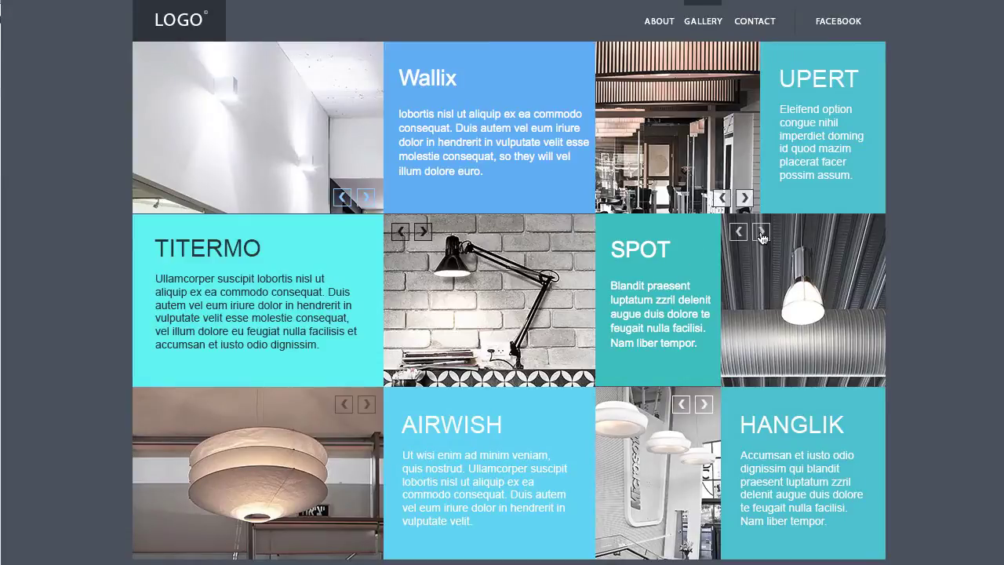
click(760, 233)
click(760, 234)
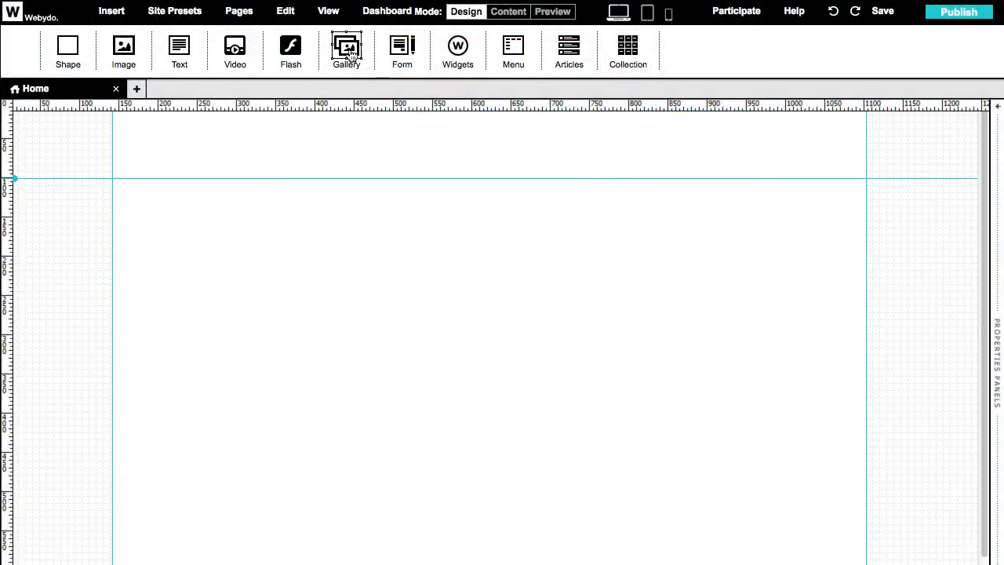
Place a 960×300 px slider gallery on the Home page and inspect its image, arrows and caption bar.
drag(347, 48, 463, 283)
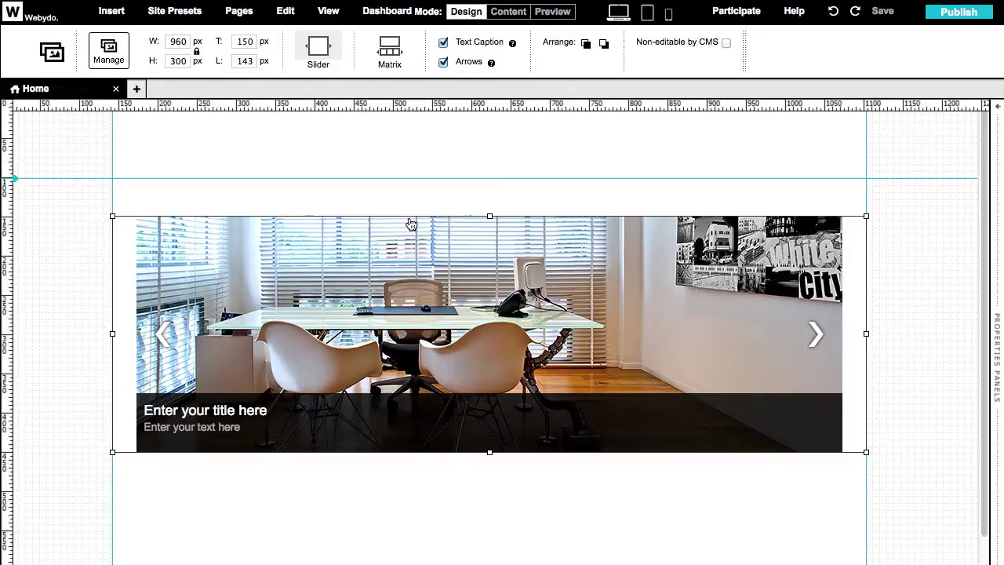
click(405, 261)
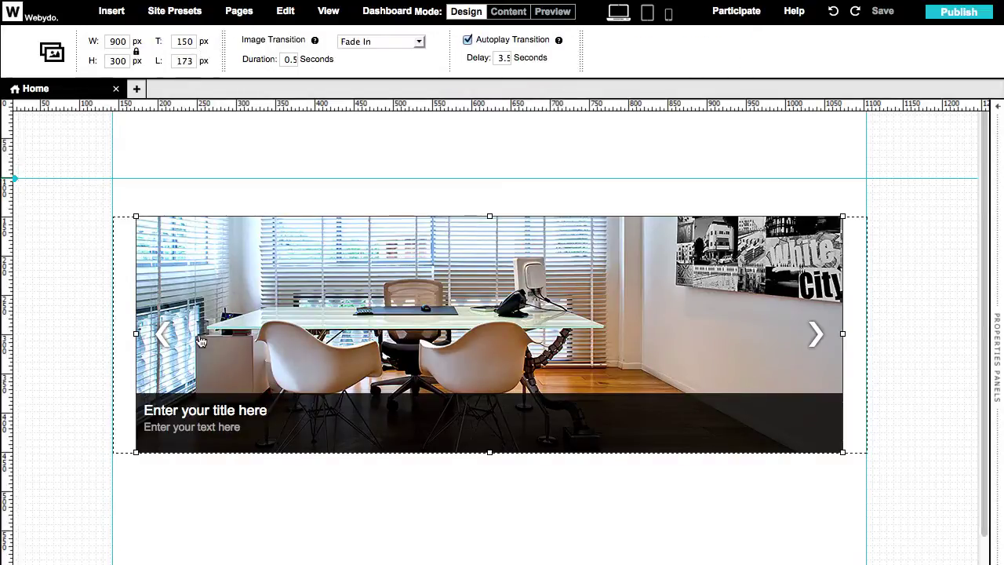
click(161, 342)
click(815, 344)
click(635, 417)
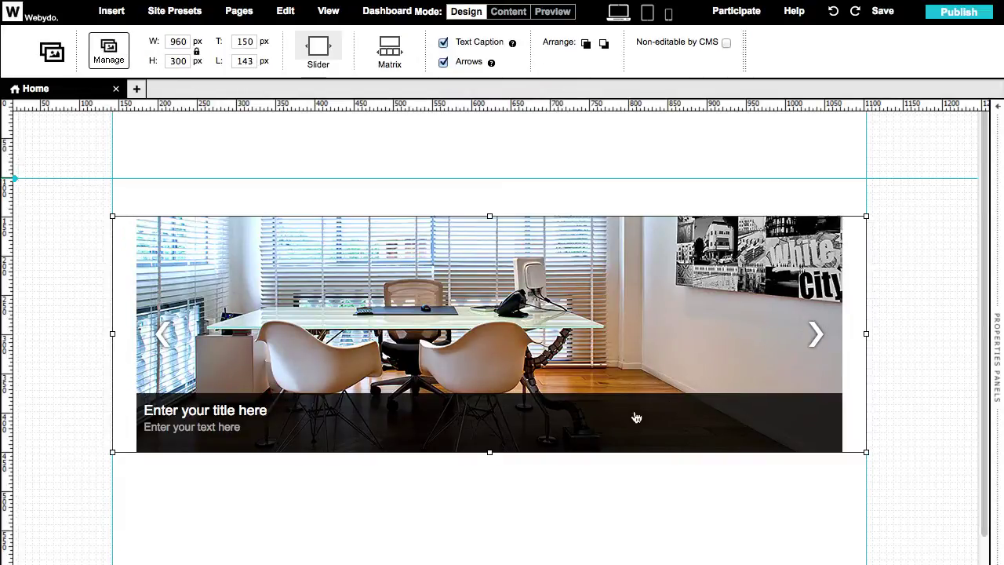
click(635, 418)
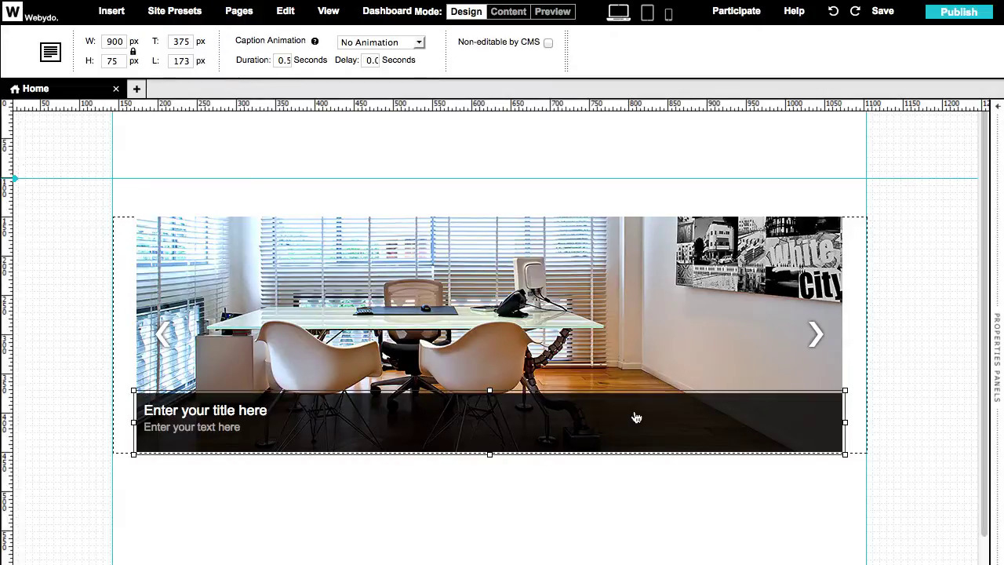
key(Escape)
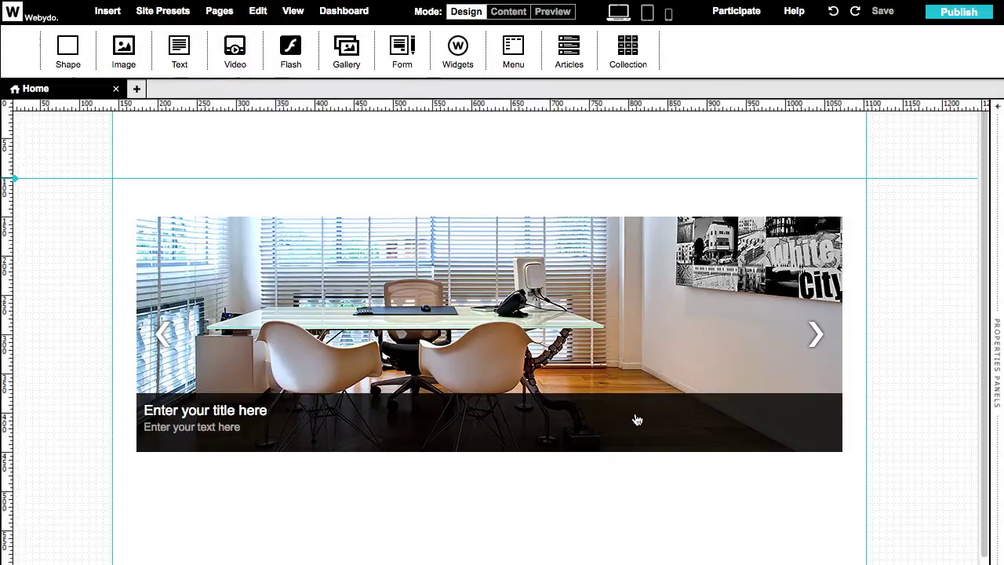
Move the slider's left arrow to the lower right, below the image.
click(162, 336)
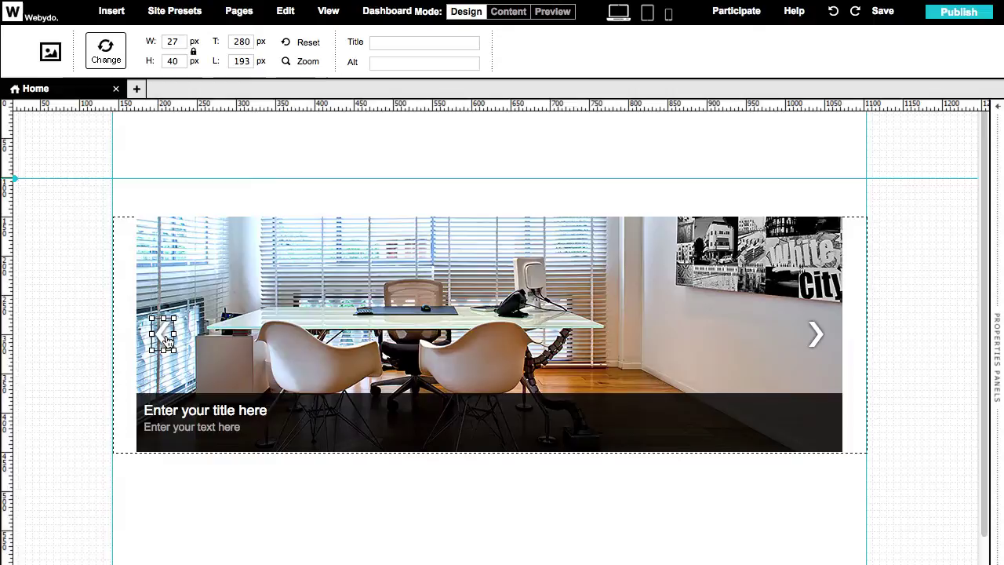
drag(167, 340, 777, 338)
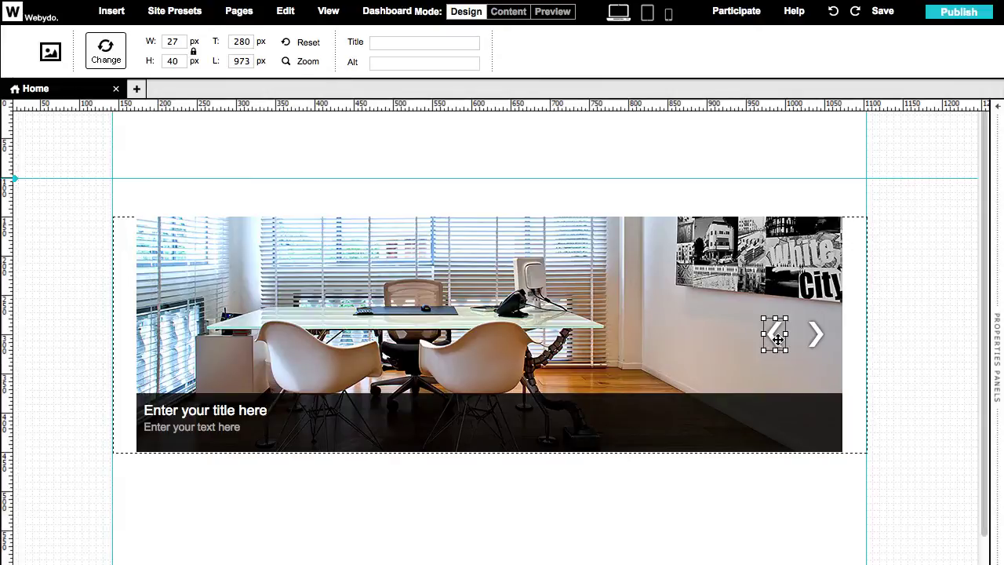
drag(777, 339, 776, 446)
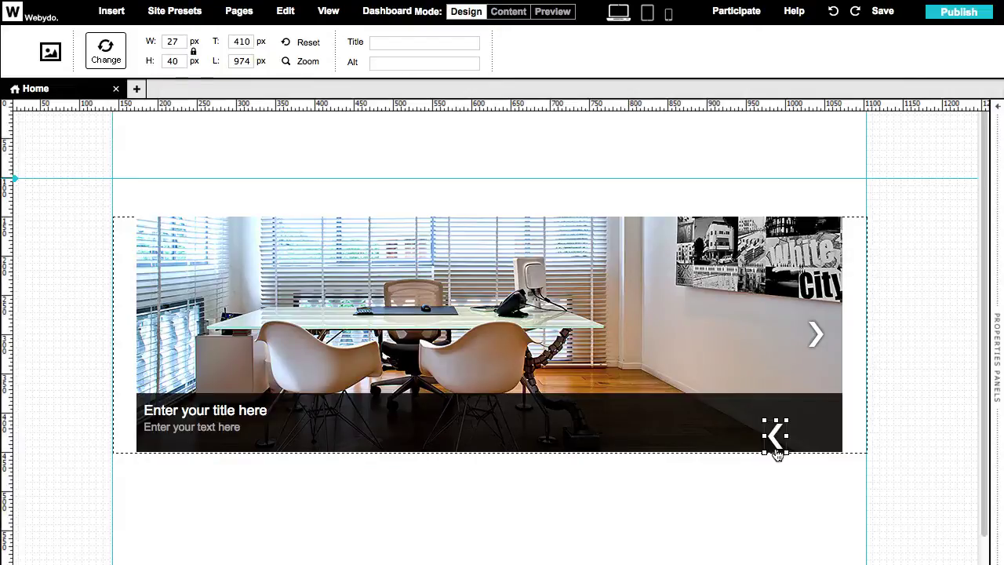
Stretch the slider to 427 px tall and place the right arrow beside the left arrow.
click(729, 439)
drag(486, 450, 488, 551)
click(773, 468)
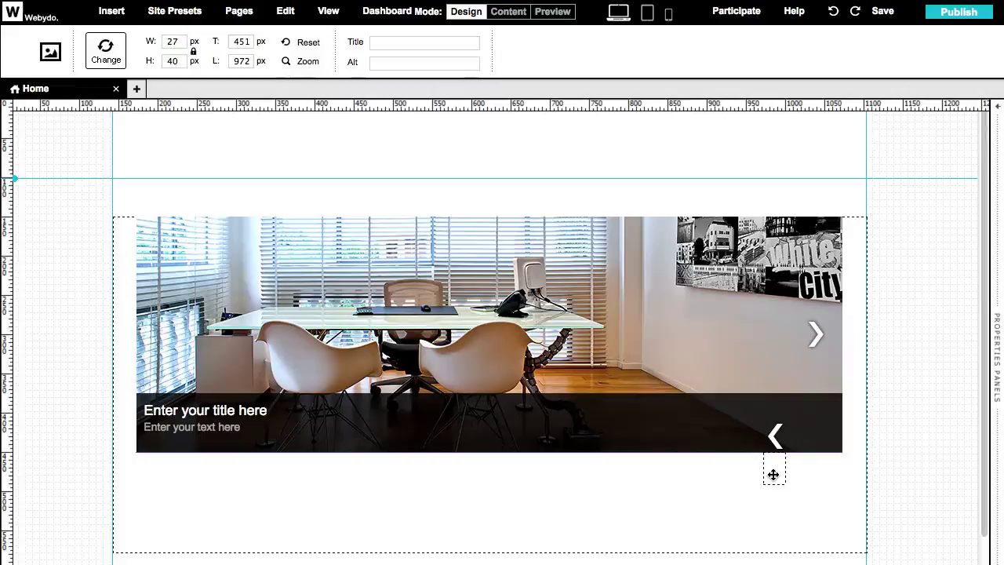
drag(773, 475, 774, 487)
drag(815, 333, 813, 473)
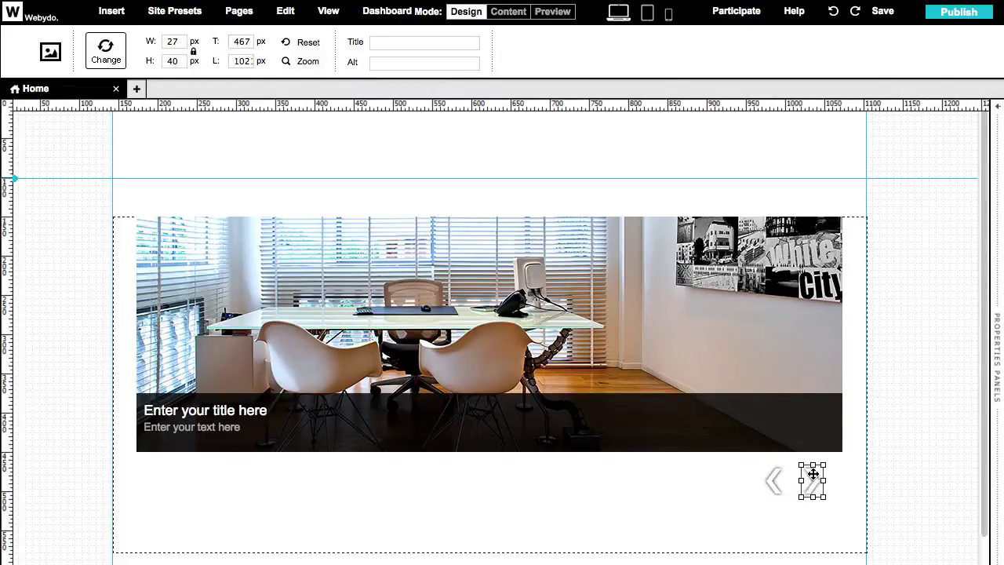
click(705, 329)
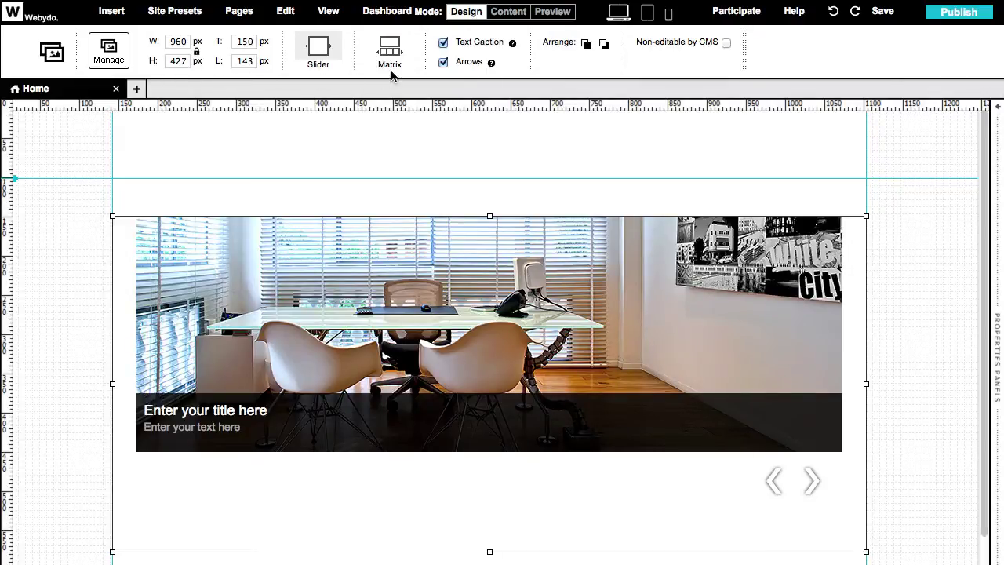
click(443, 42)
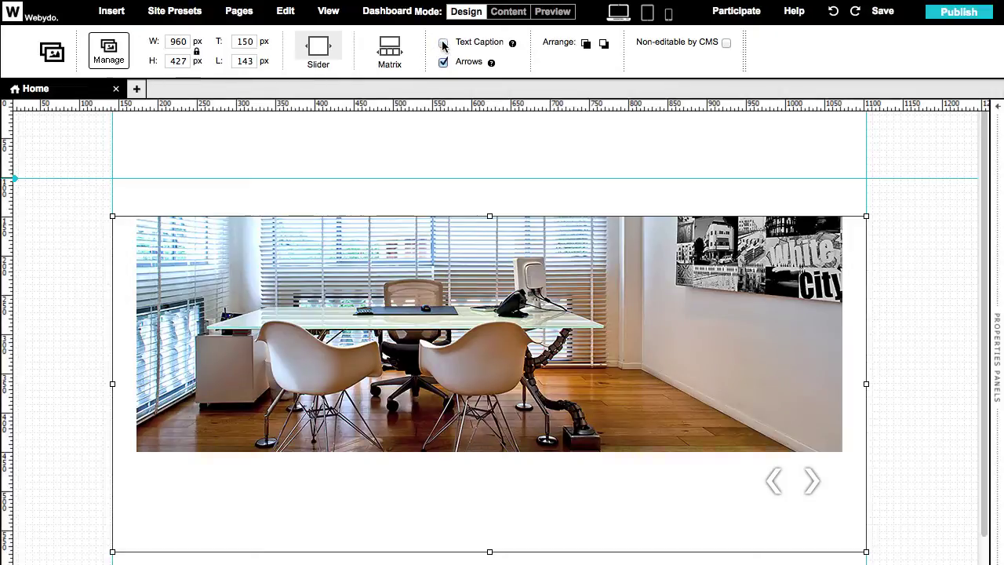
click(443, 43)
click(444, 62)
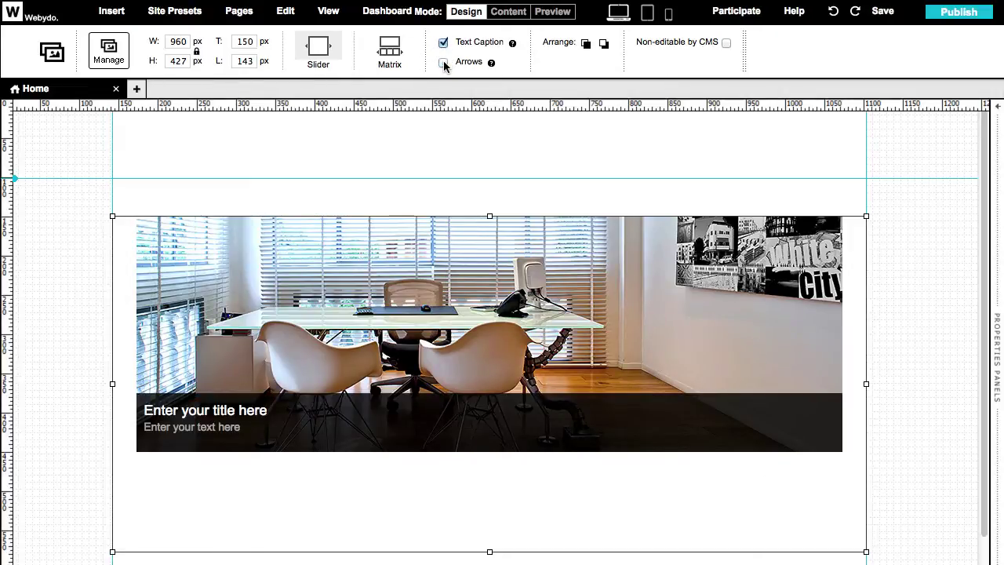
click(444, 63)
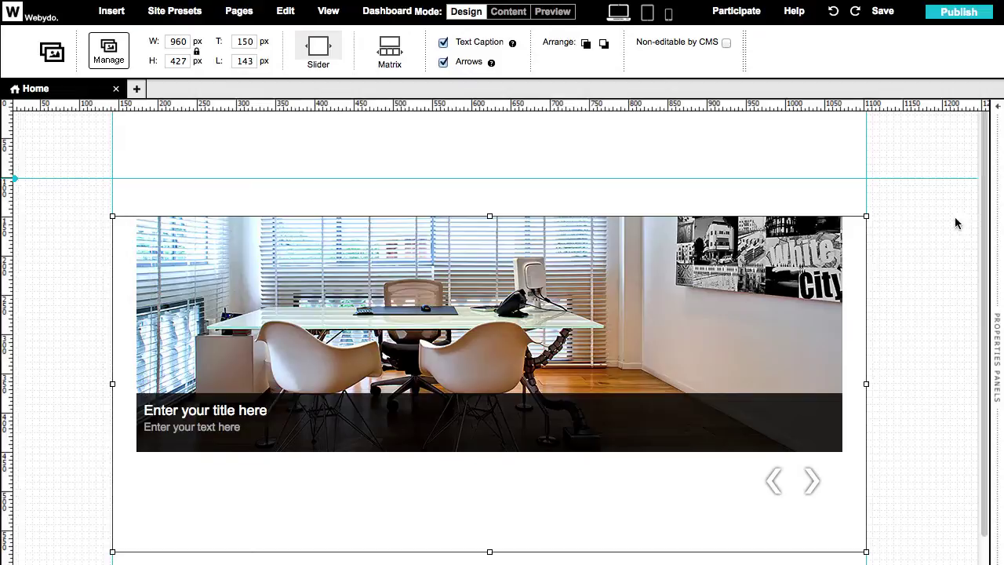
click(996, 218)
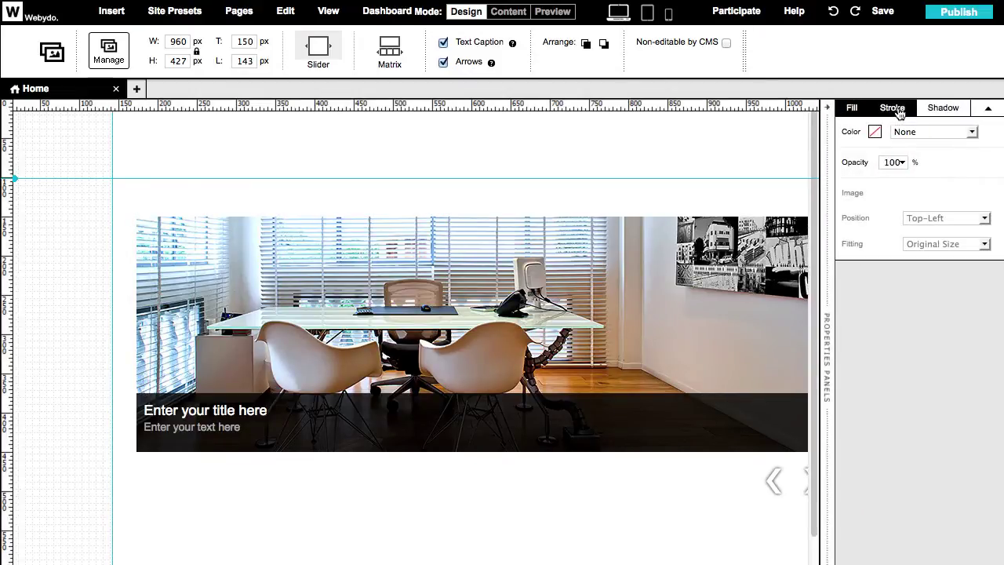
click(830, 239)
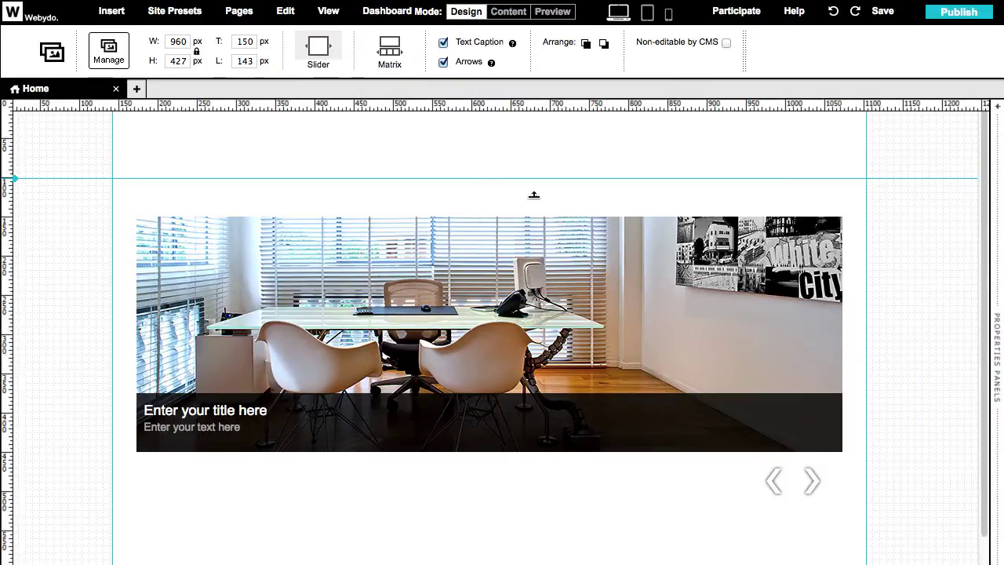
Move GalleryItem3.jpg to the top of the Edit Gallery list and close the editor.
click(110, 55)
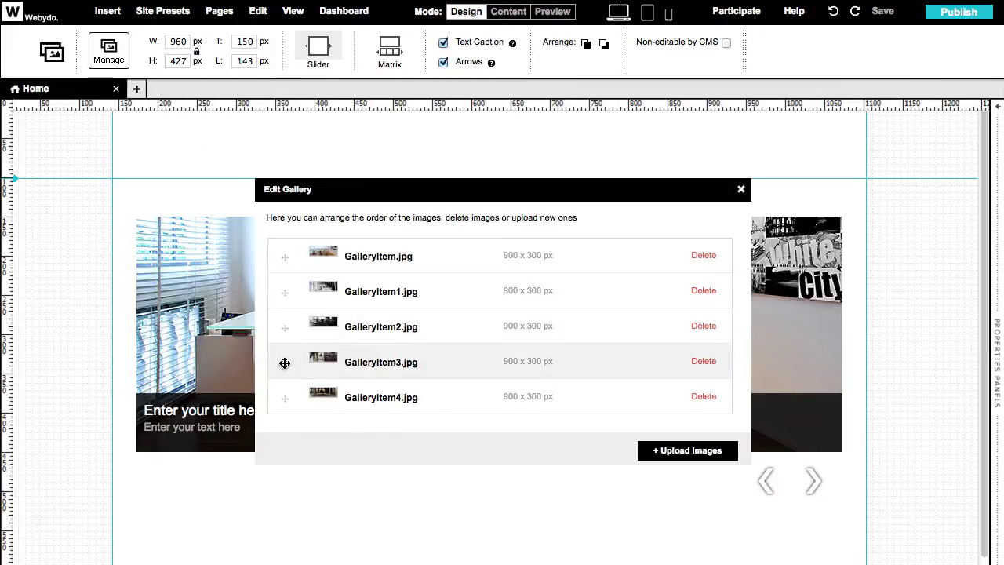
drag(284, 362, 287, 235)
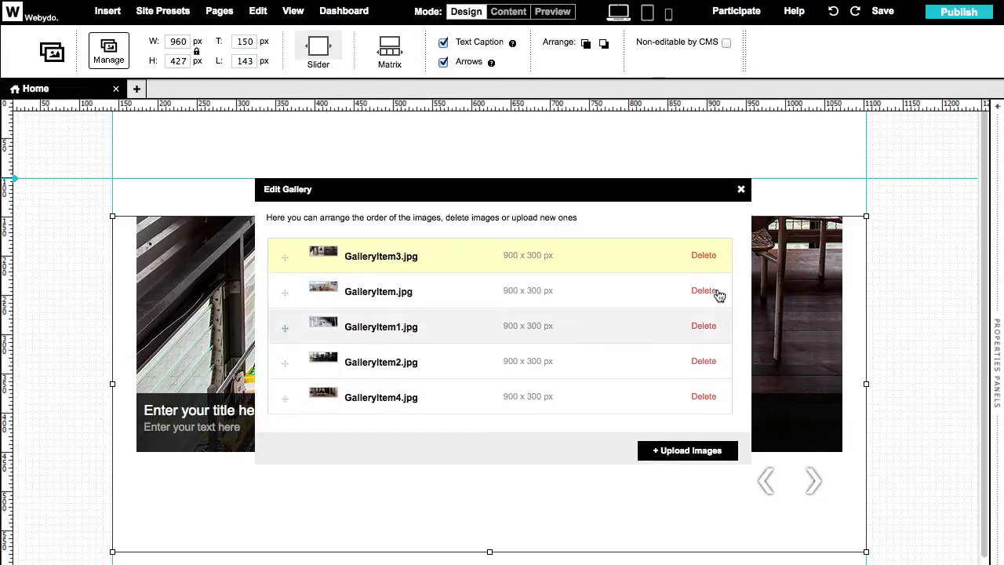
click(740, 189)
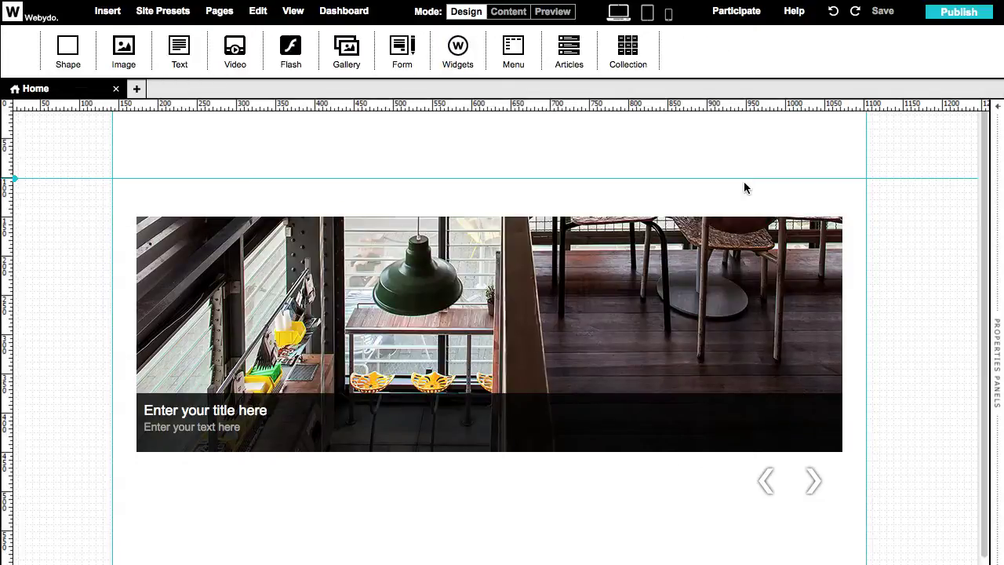
Review the slider's Fill settings, keeping image fitting at Stretch and position at Center.
click(994, 307)
click(770, 324)
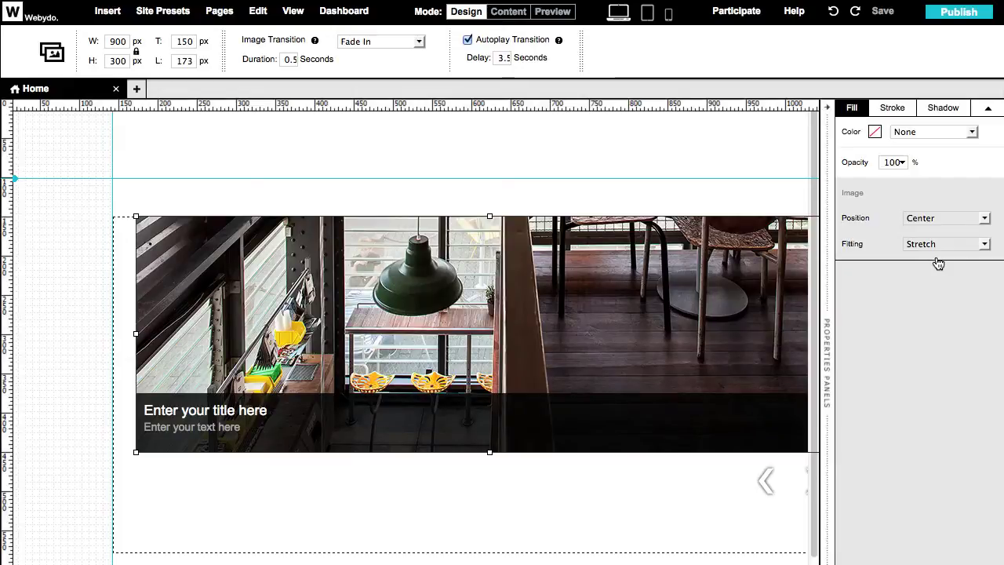
click(985, 244)
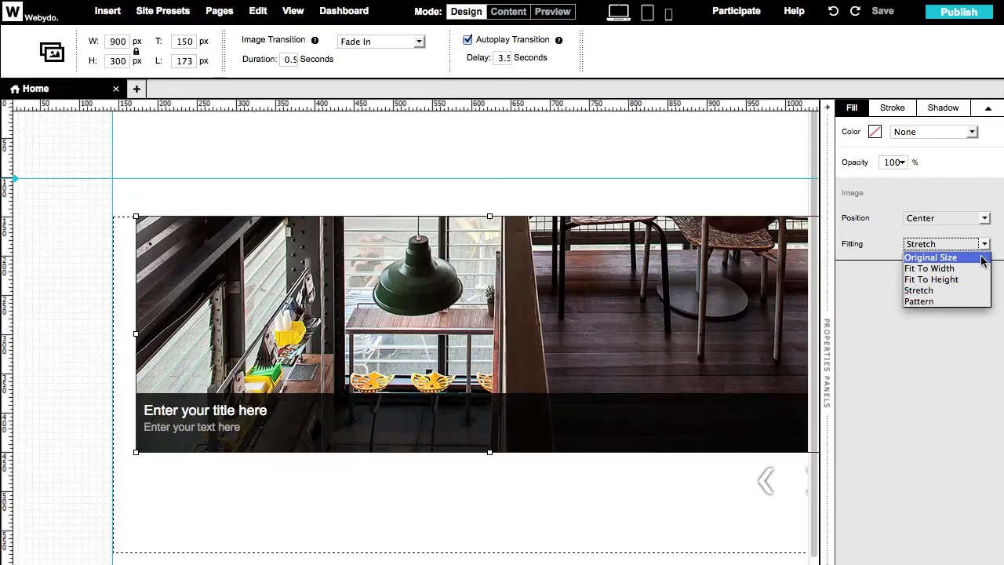
click(861, 233)
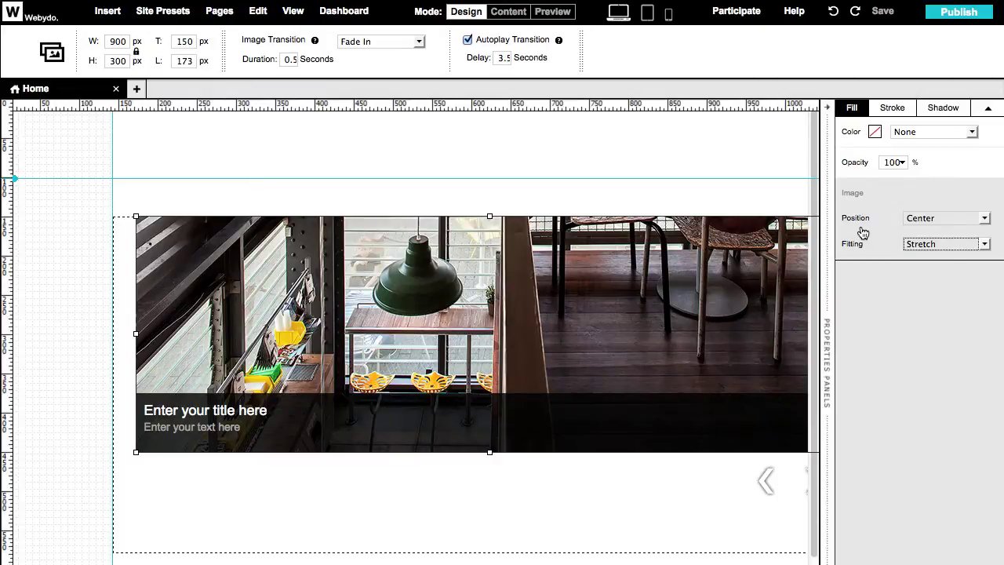
click(985, 219)
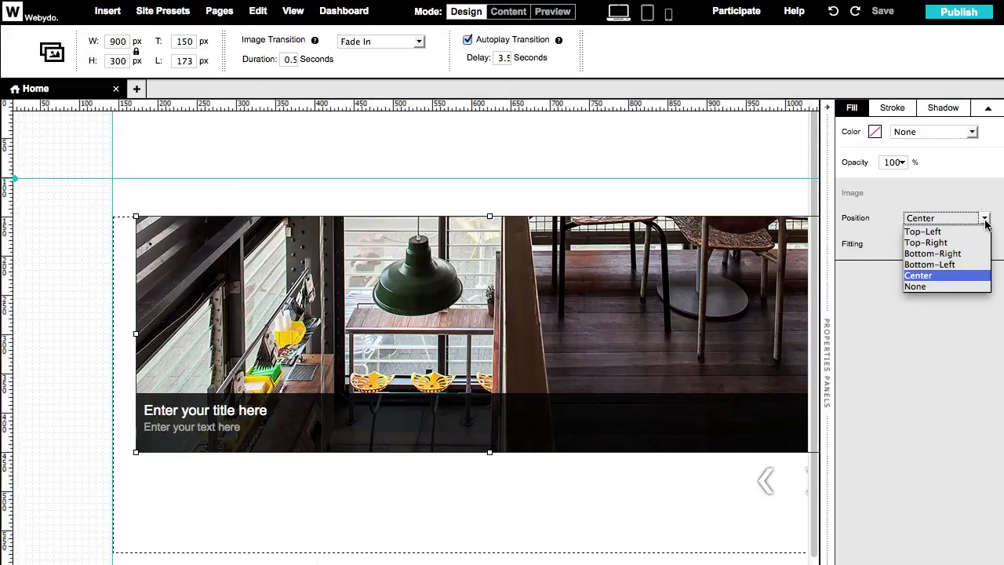
click(972, 218)
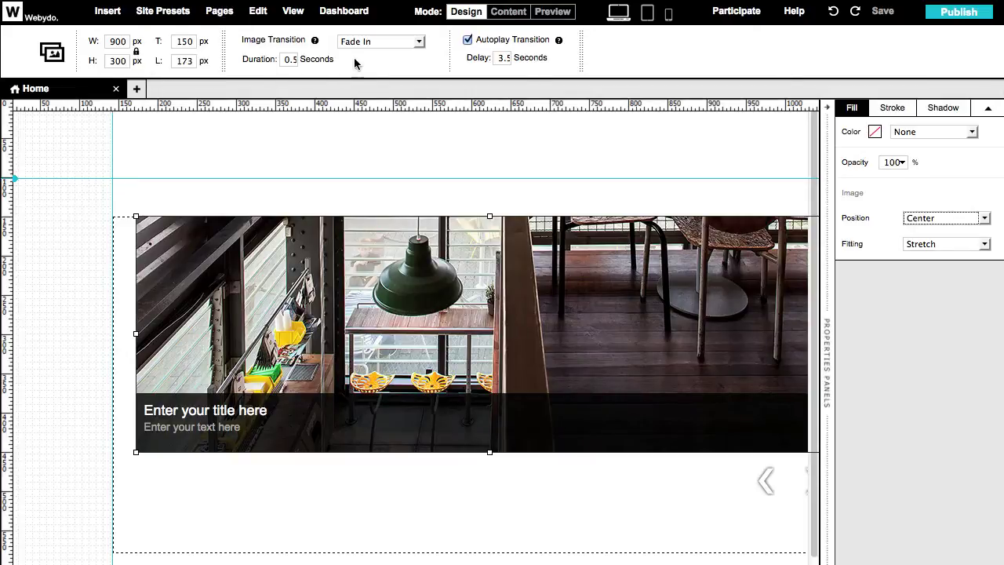
click(419, 42)
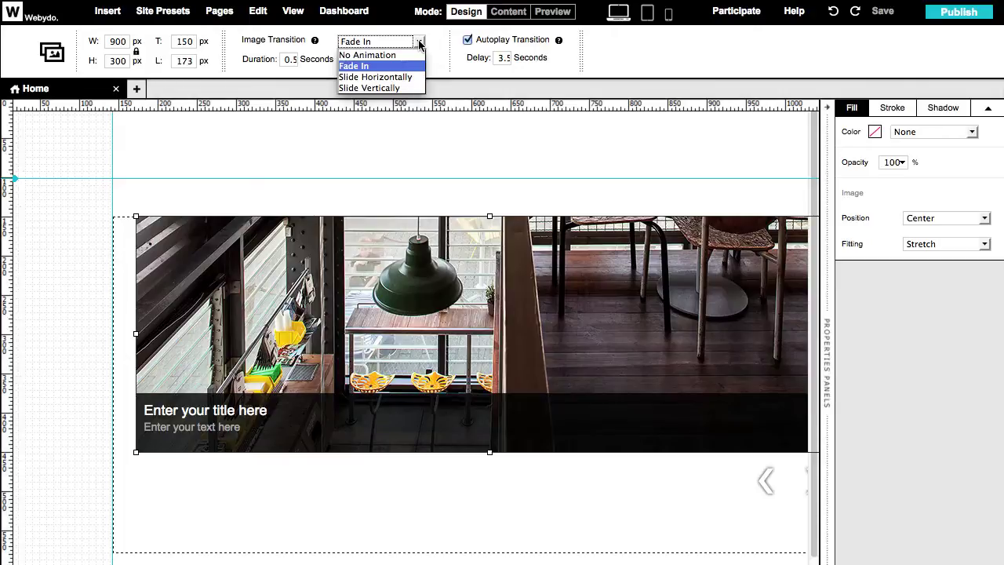
click(419, 44)
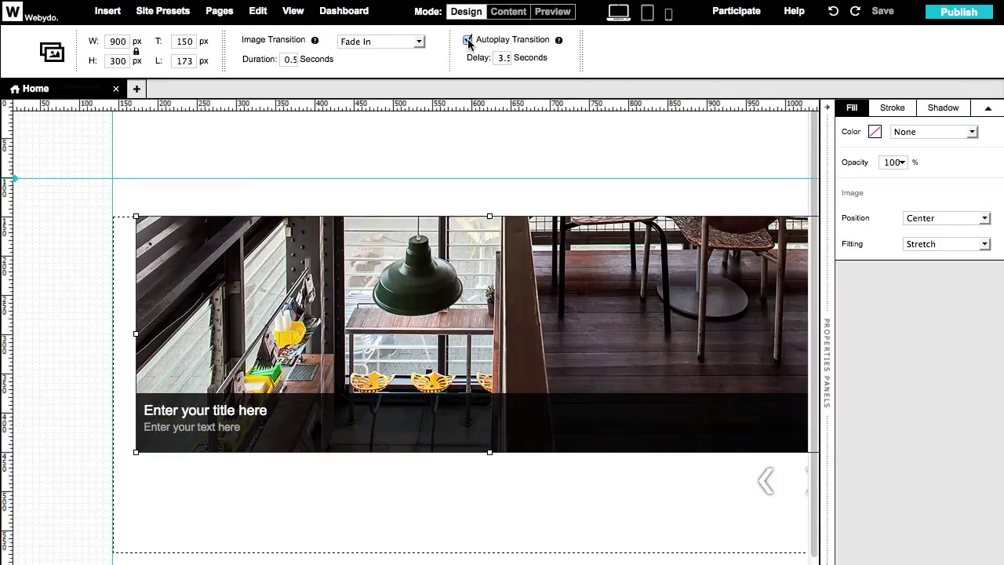
click(550, 13)
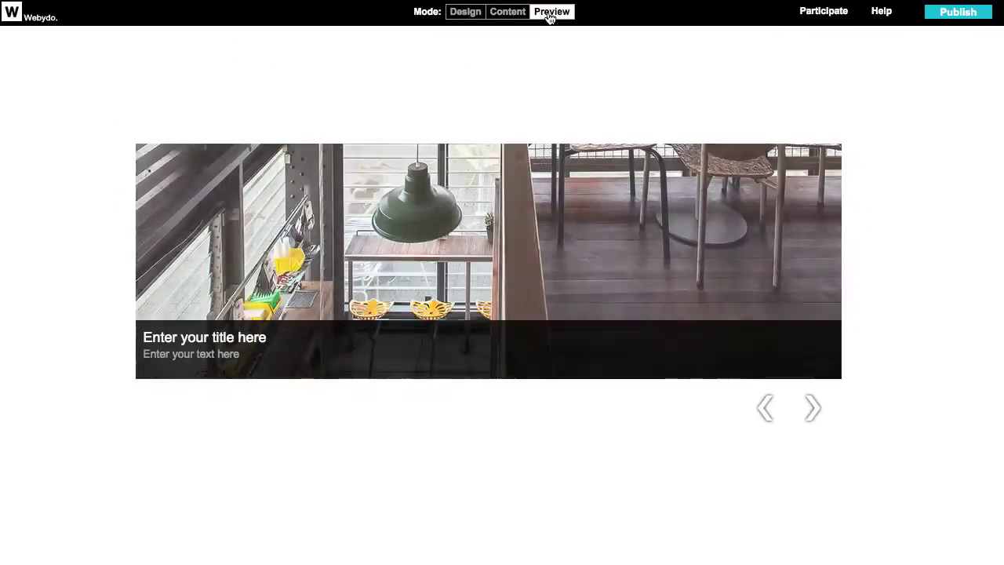
click(811, 409)
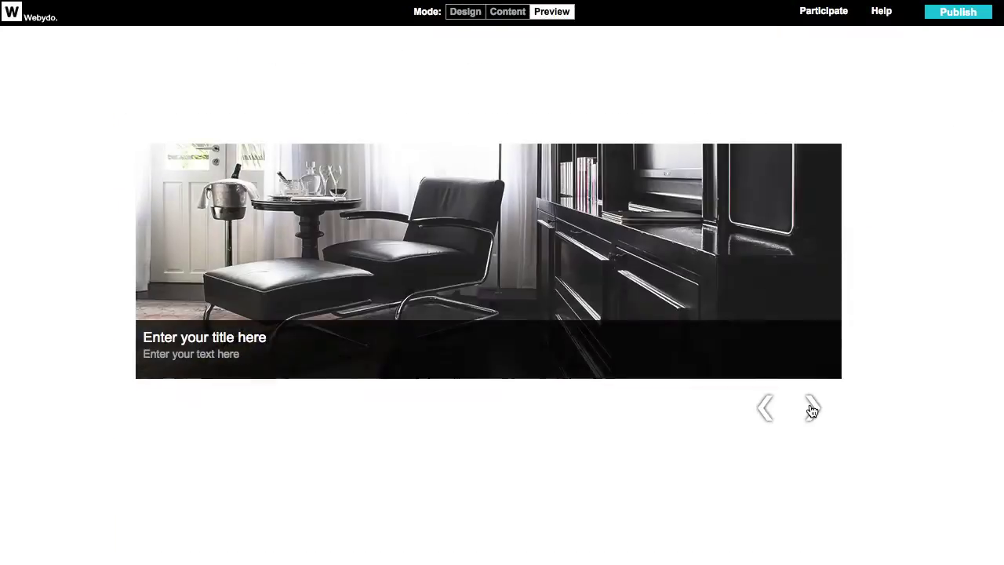
click(480, 16)
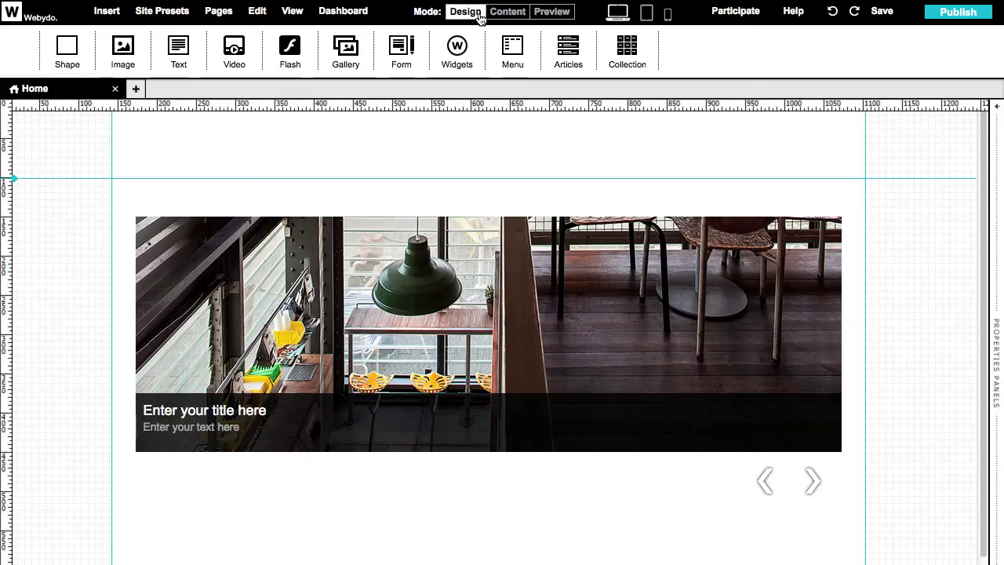
click(765, 485)
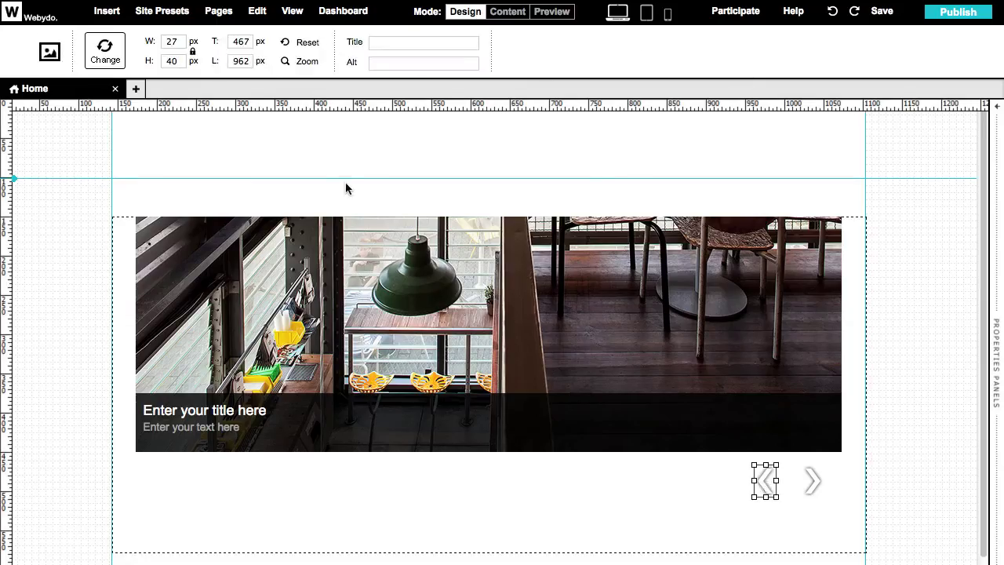
click(110, 61)
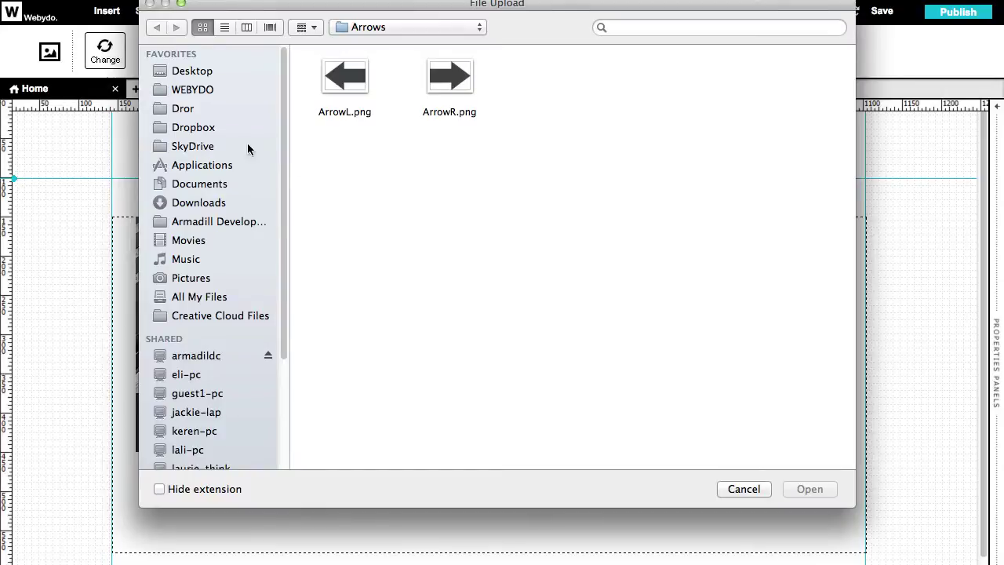
click(734, 490)
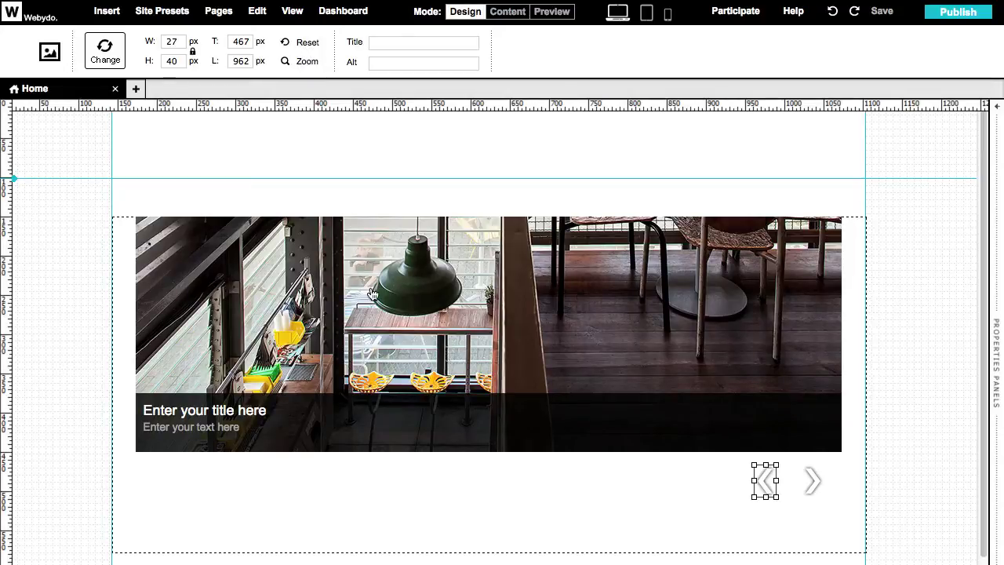
click(388, 419)
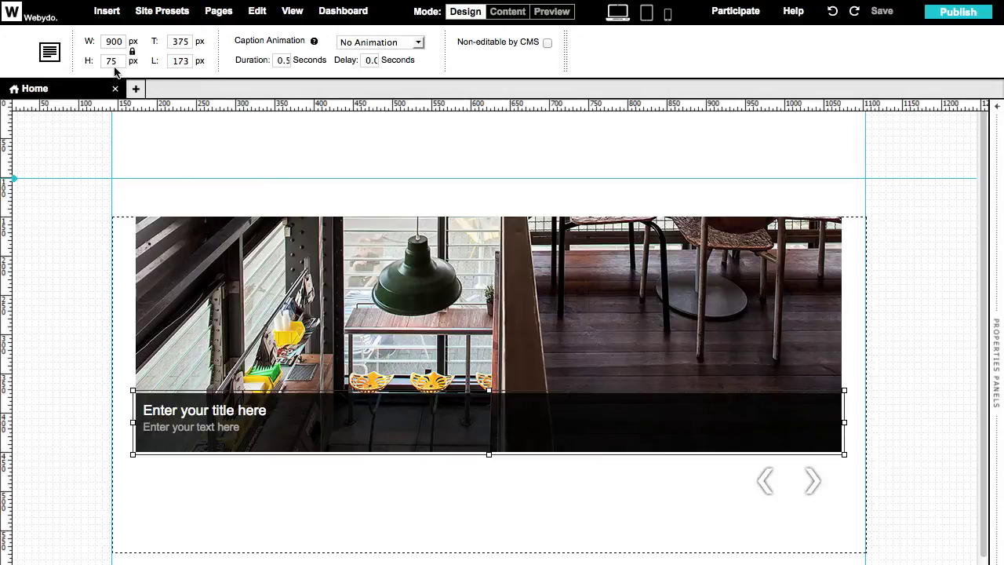
Show the caption bar's black 80% opacity fill and keep Caption Animation at No Animation.
click(996, 208)
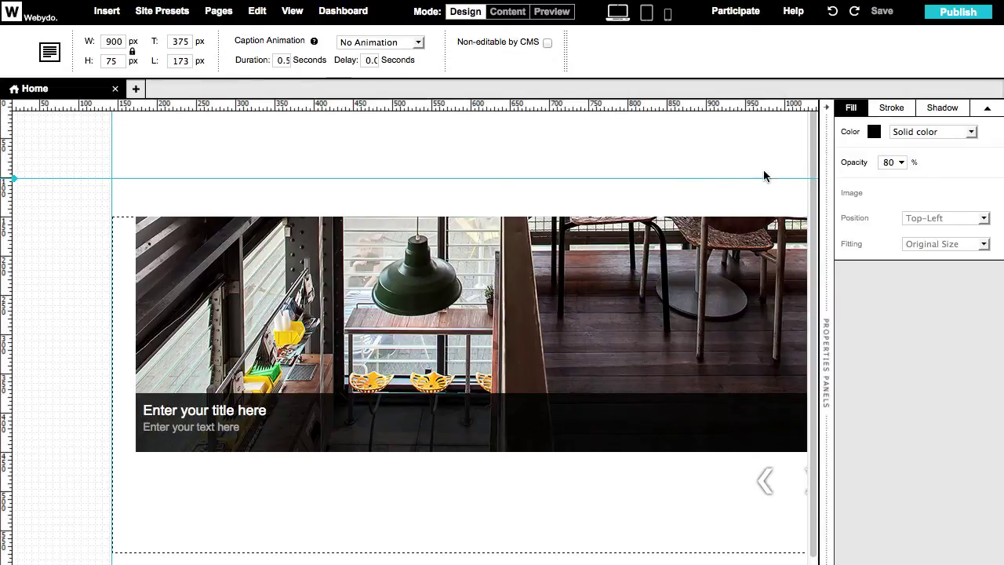
click(419, 43)
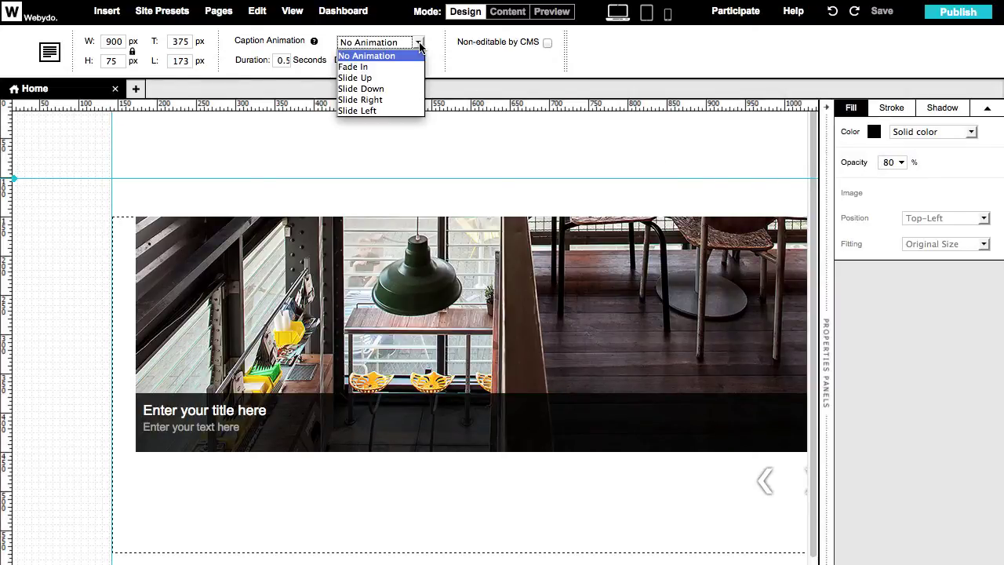
click(418, 46)
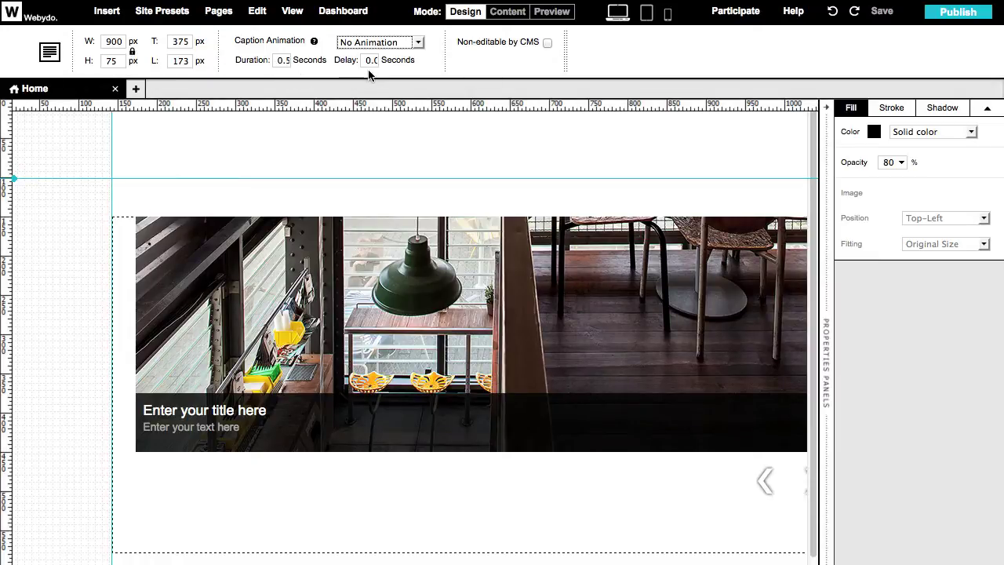
Edit the caption title text, keeping its font as Arial.
double_click(207, 410)
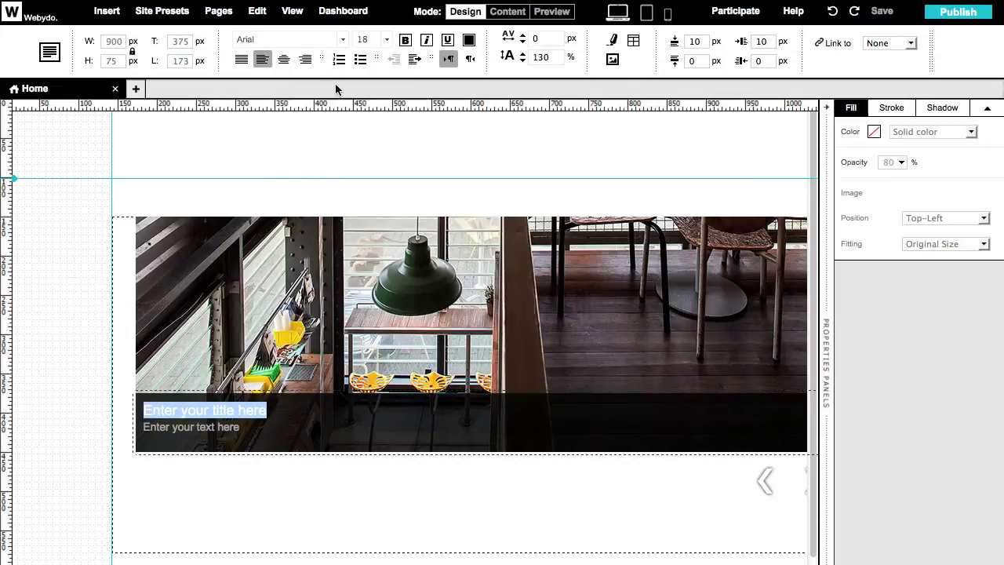
click(342, 40)
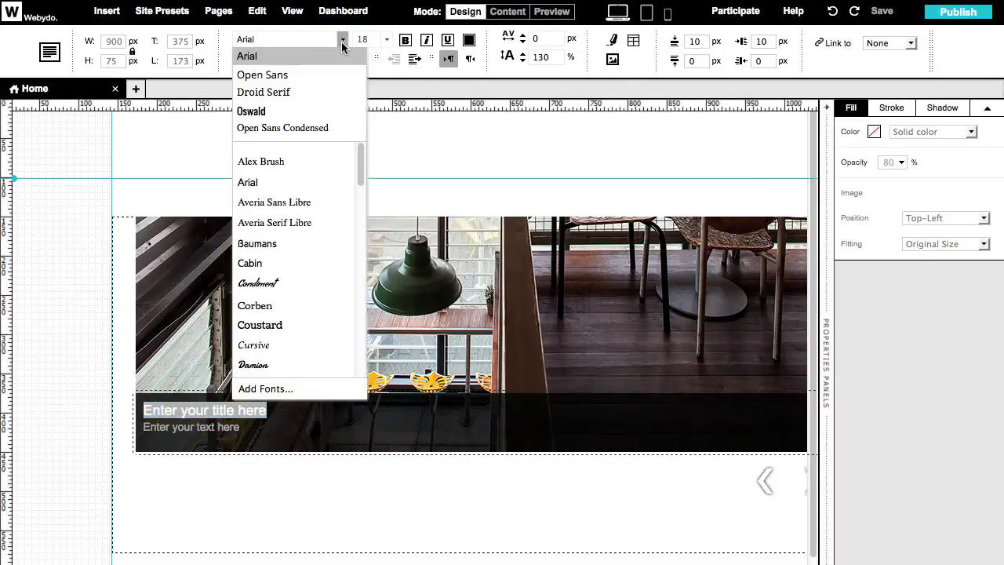
click(264, 387)
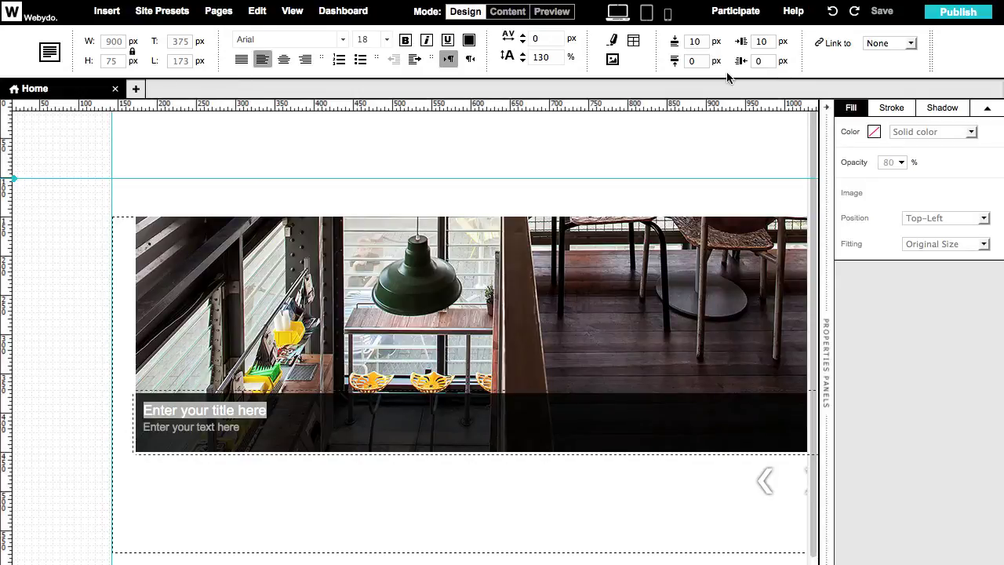
click(911, 44)
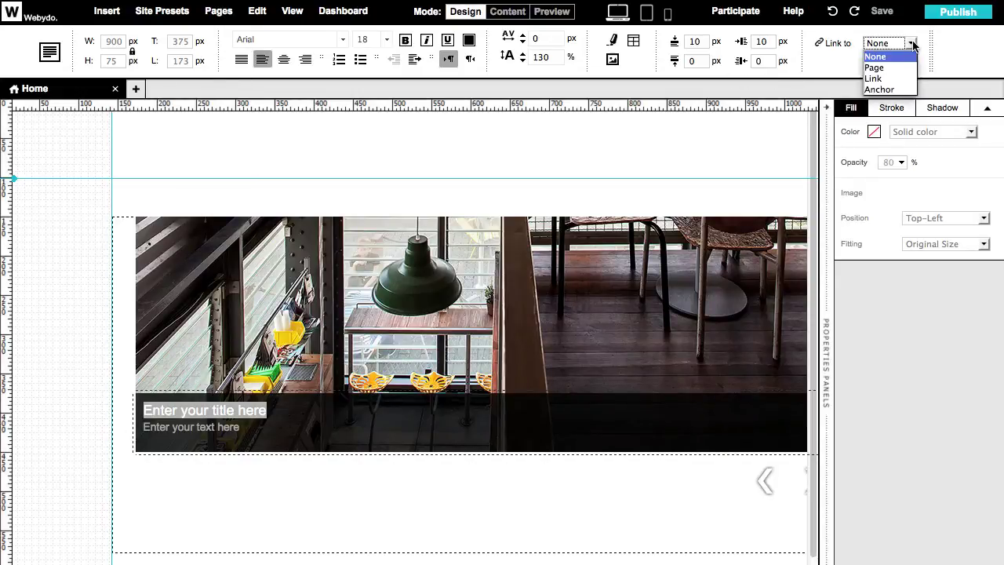
click(908, 67)
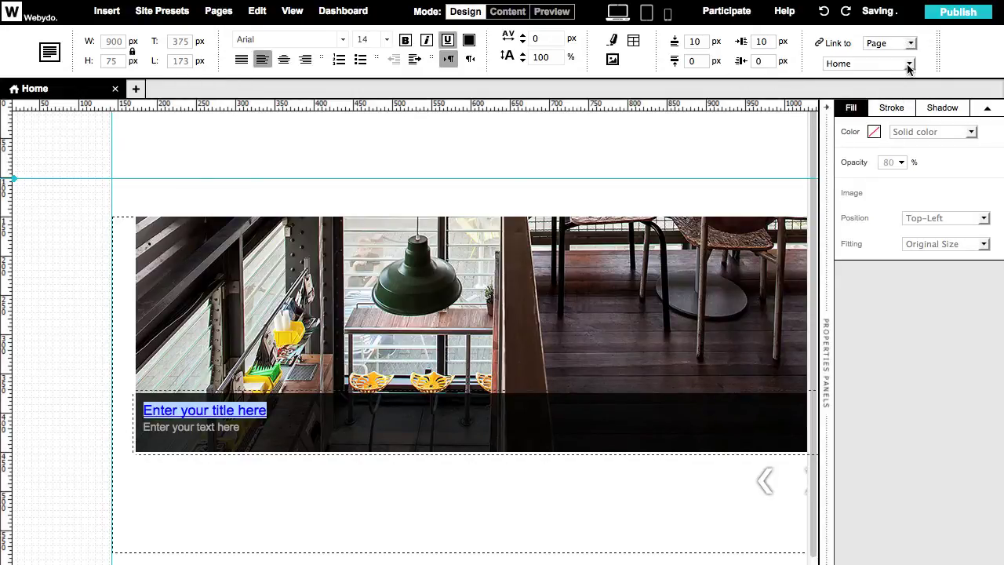
click(908, 64)
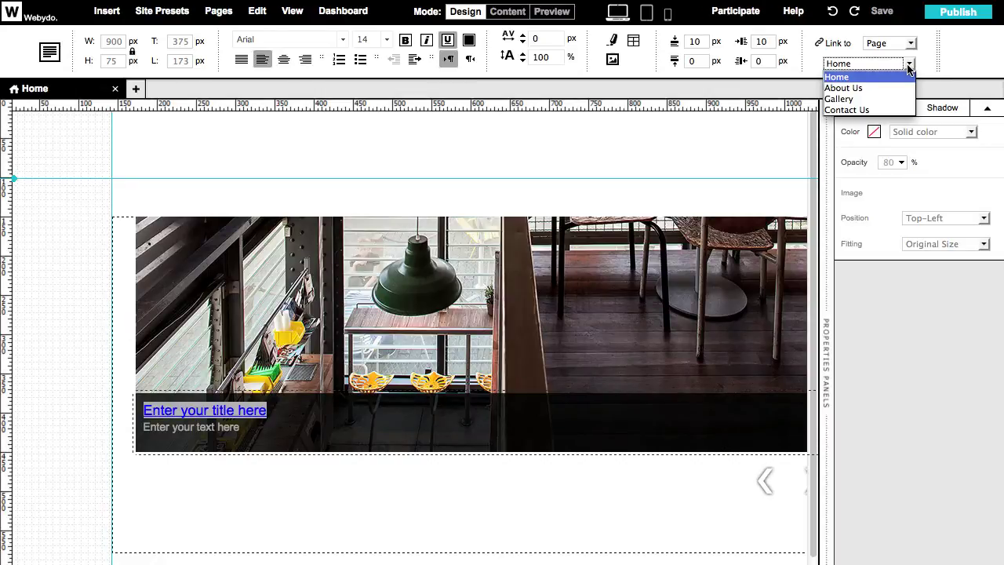
click(908, 69)
click(911, 44)
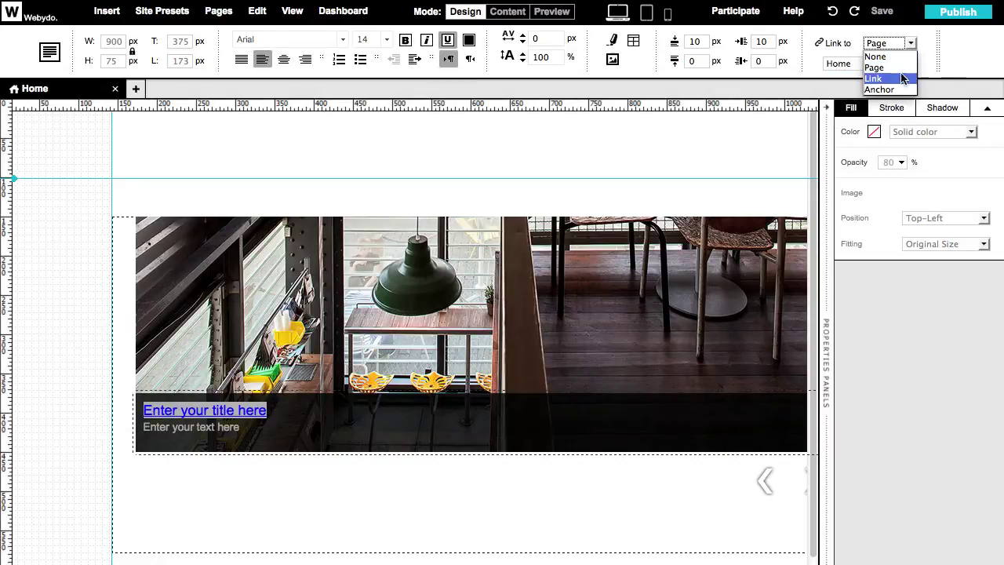
click(900, 79)
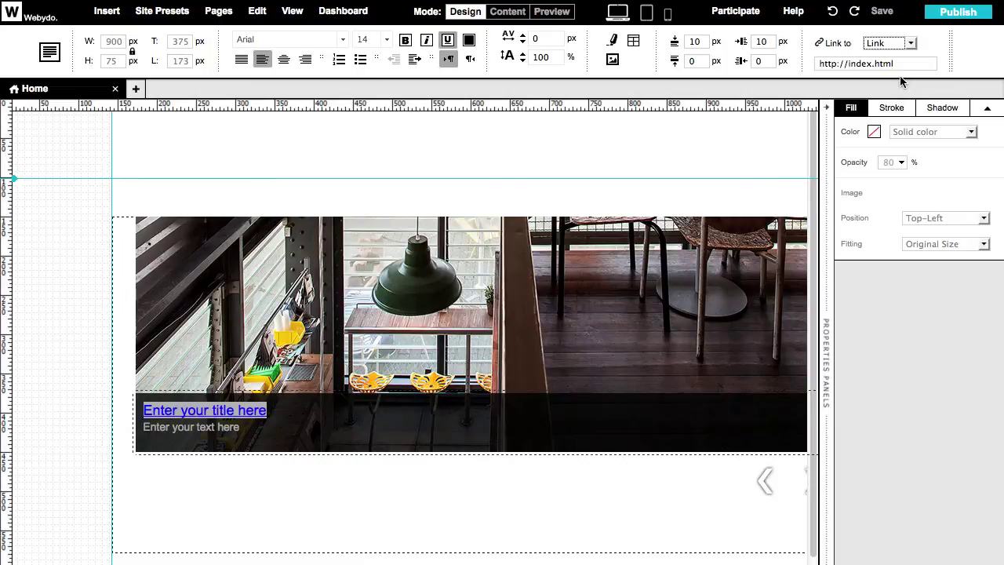
click(911, 43)
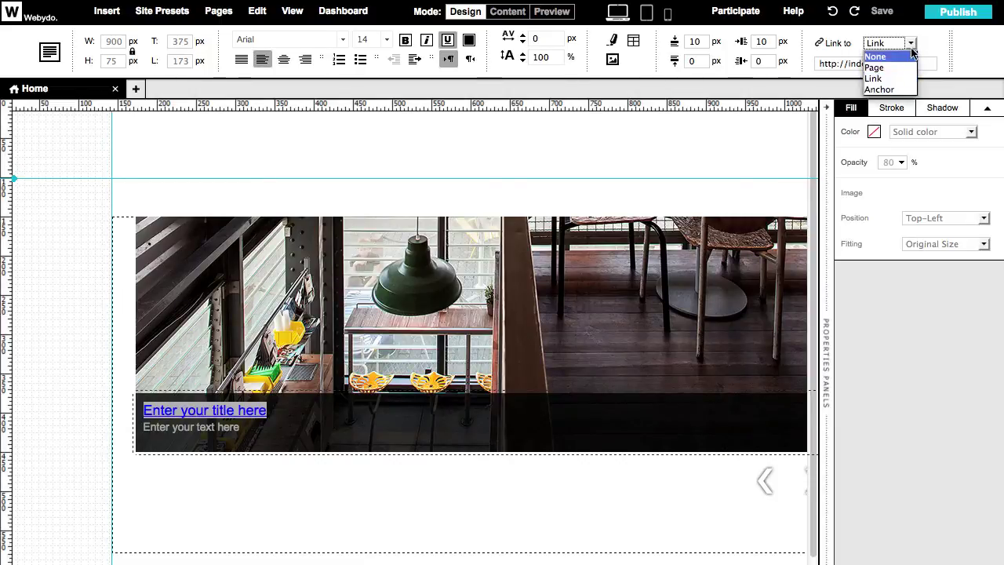